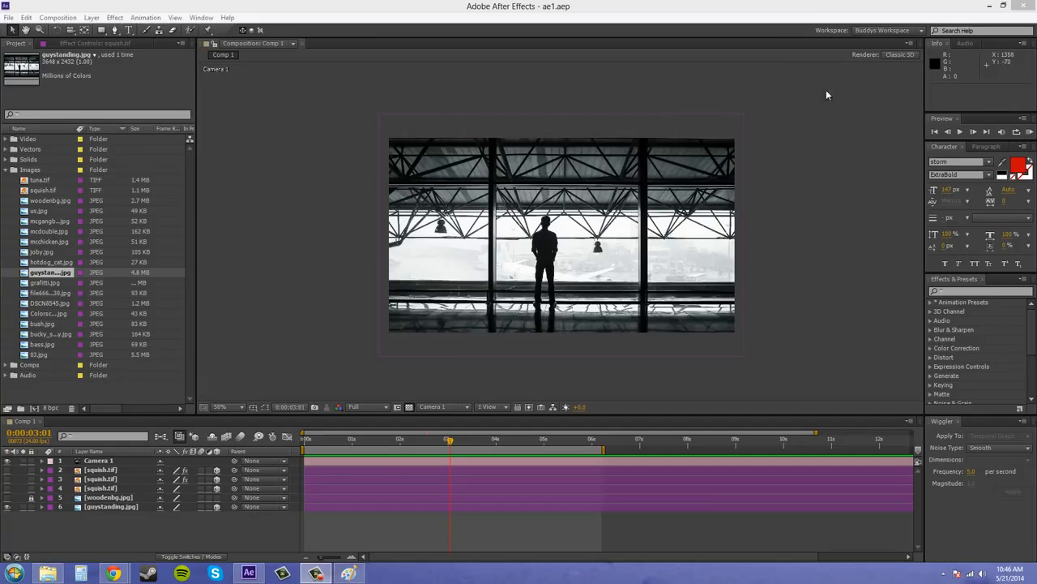
- Create a new light layer of type Parallel and name it "Parallel"
left_click(89, 17)
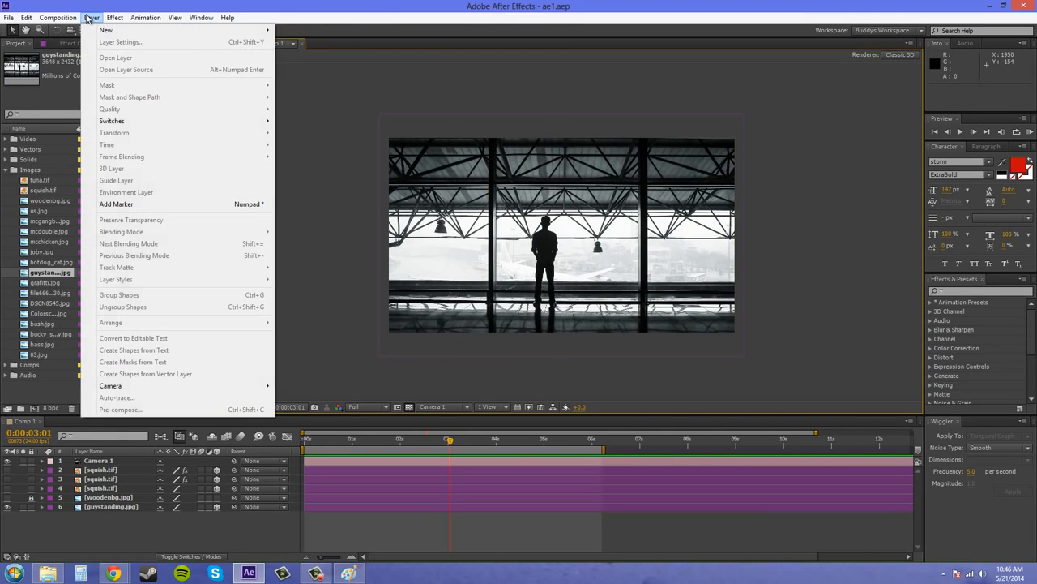
mouse_move(105, 30)
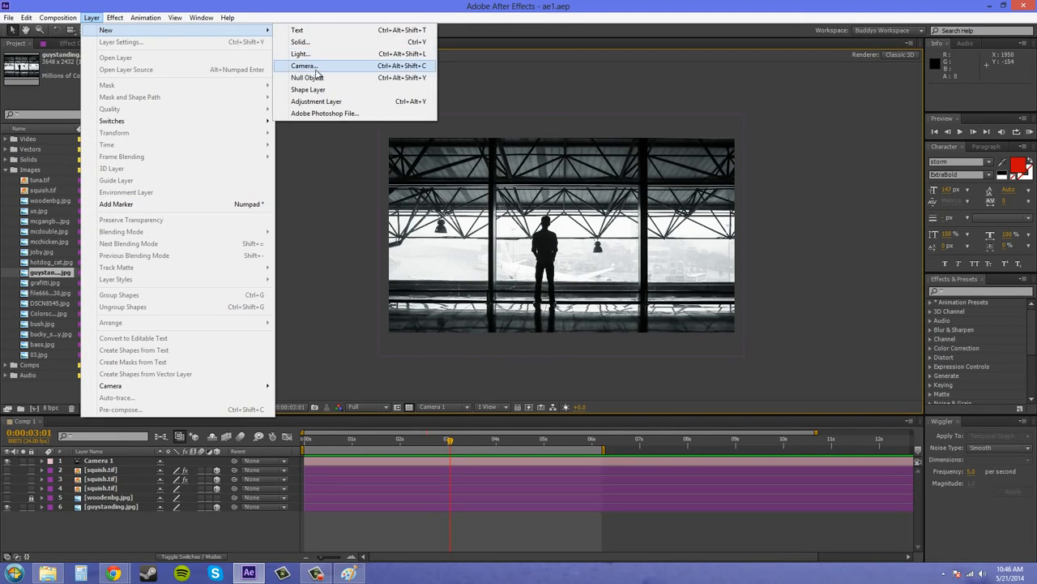
left_click(316, 54)
left_click(529, 206)
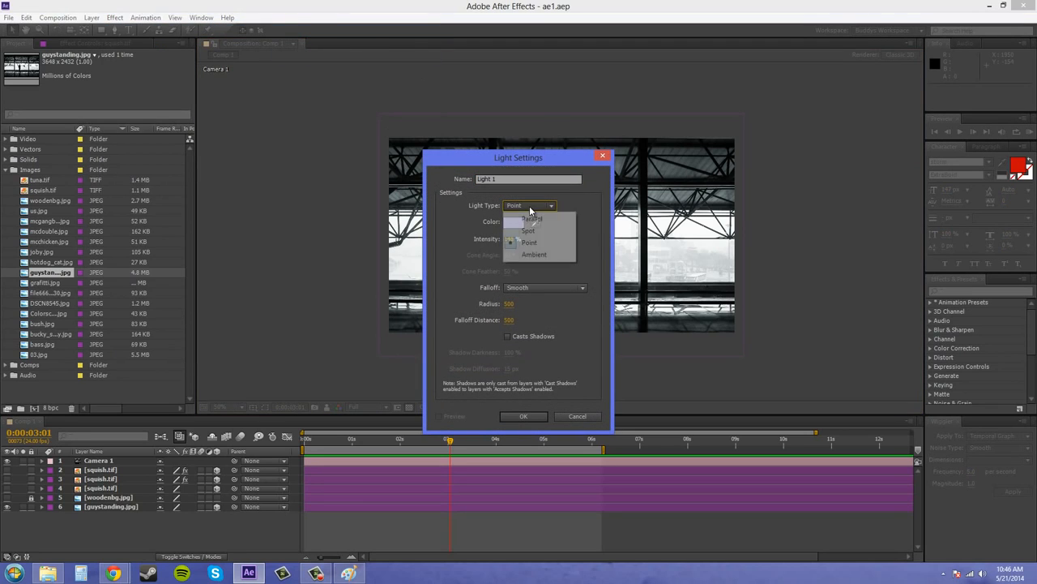
left_click(533, 218)
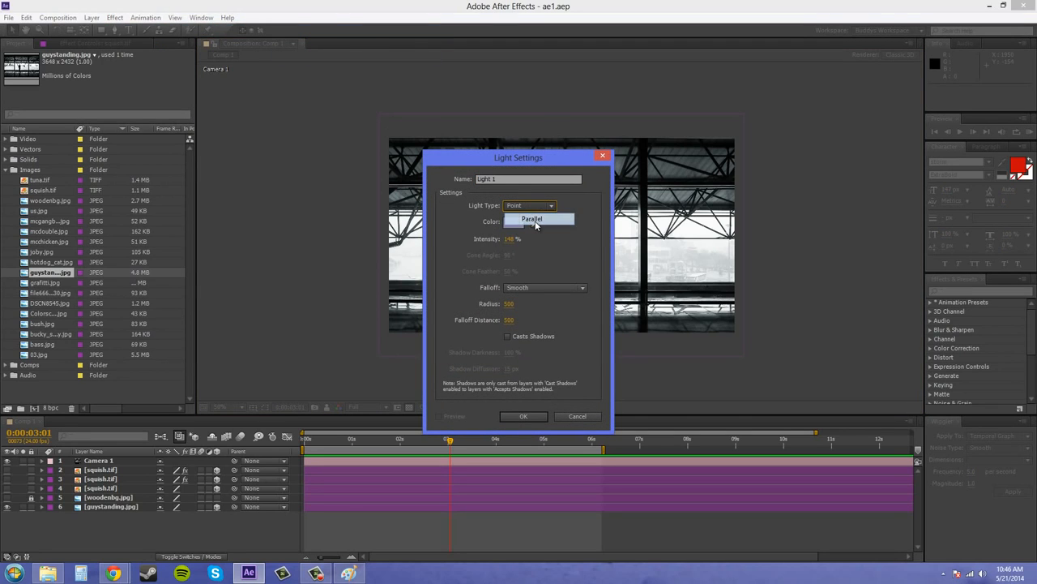
left_click_drag(522, 180, 421, 175)
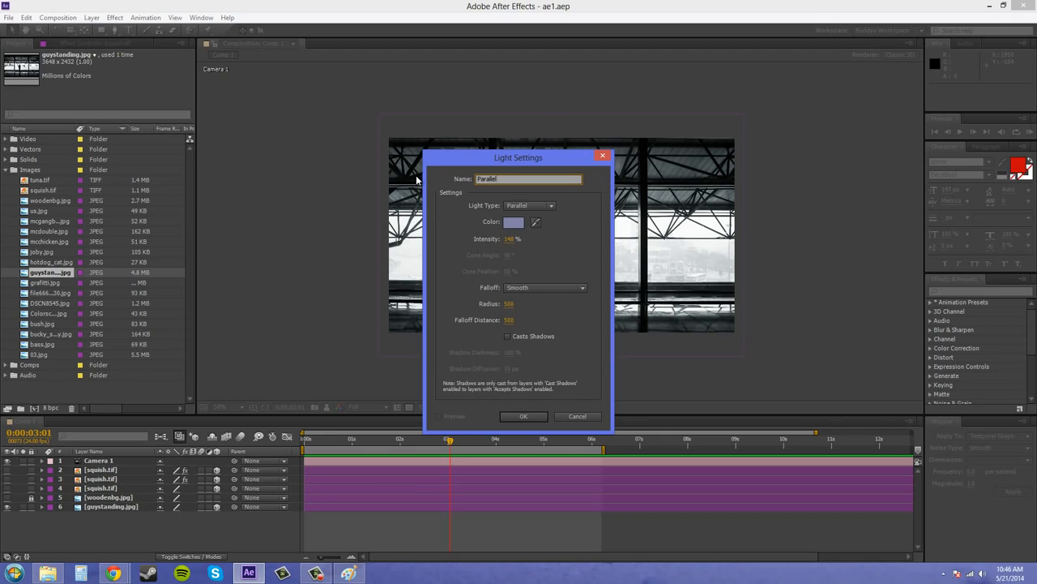
- Set the new light's colour to white (FFFFFF) and its intensity to 100%, and add it to the composition
left_click(514, 222)
left_click_drag(407, 239, 323, 221)
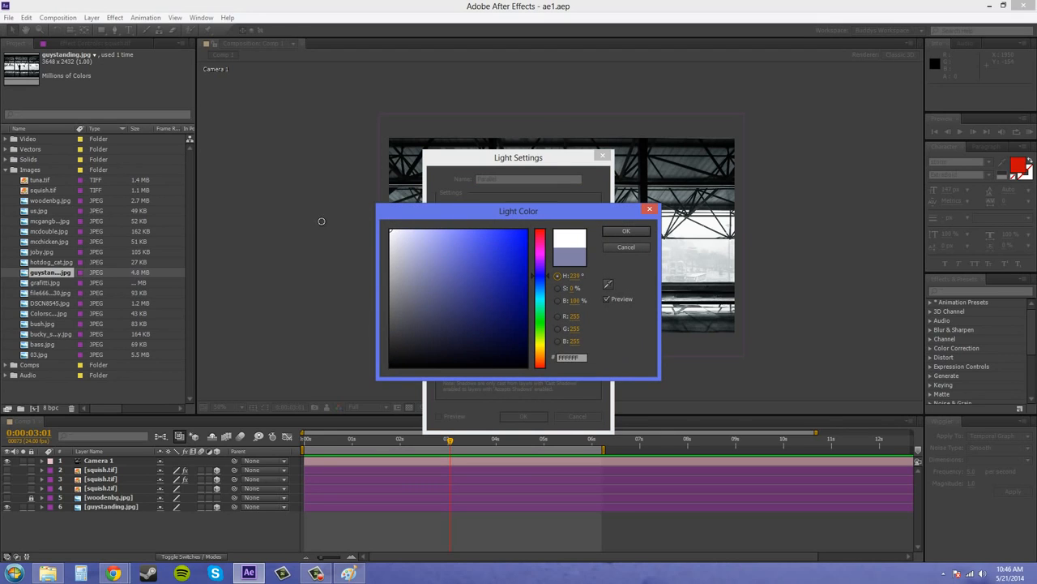
left_click(624, 232)
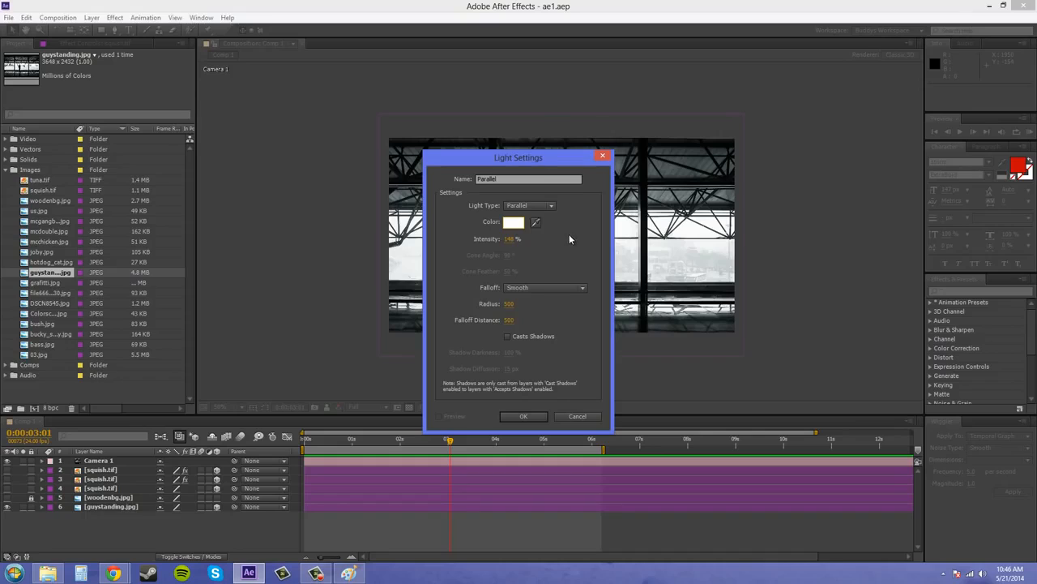
left_click(509, 240)
key("Return")
left_click(525, 416)
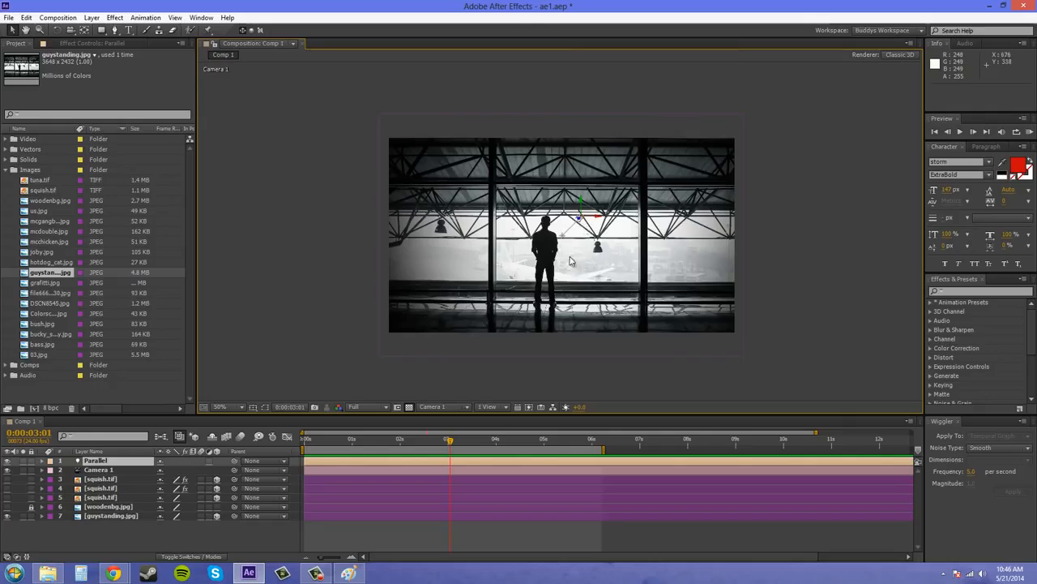
- Select the Parallel light in the composition view and examine its direction arrows and point of interest up close
scroll(593, 240, "up", 1)
left_click(642, 232)
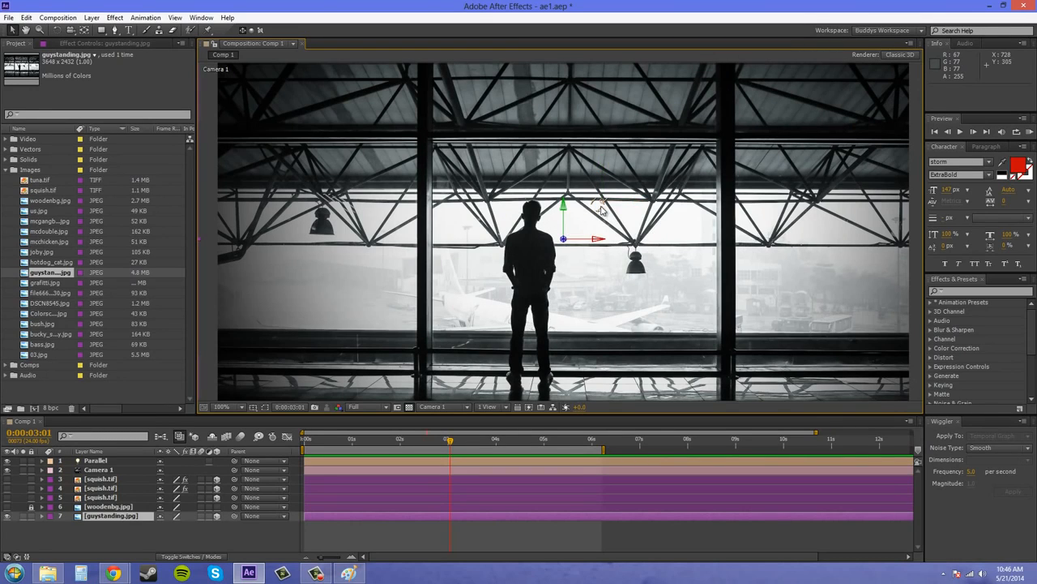
key("period")
scroll(648, 199, "up", 2)
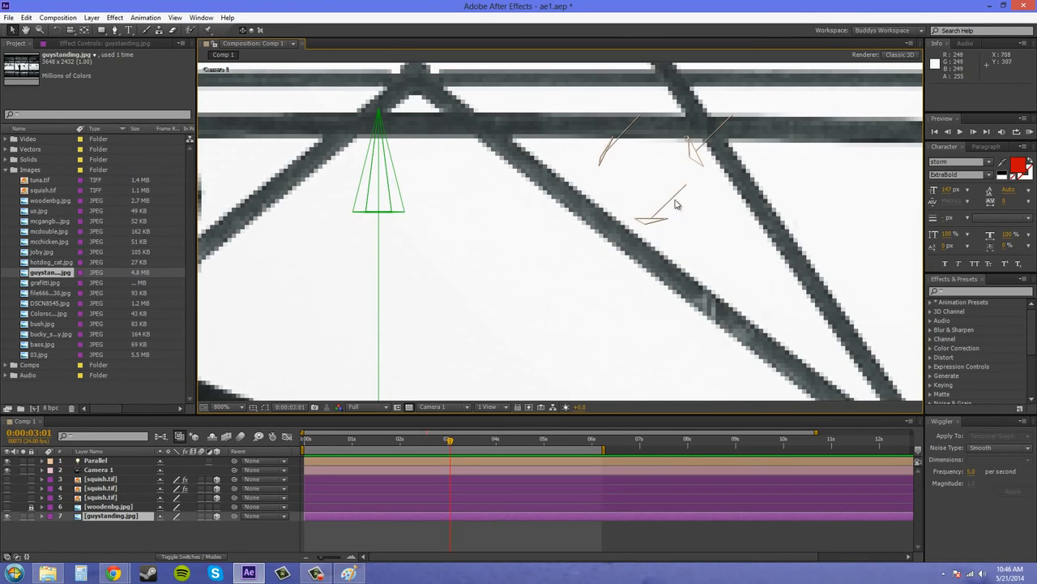
left_click(694, 146)
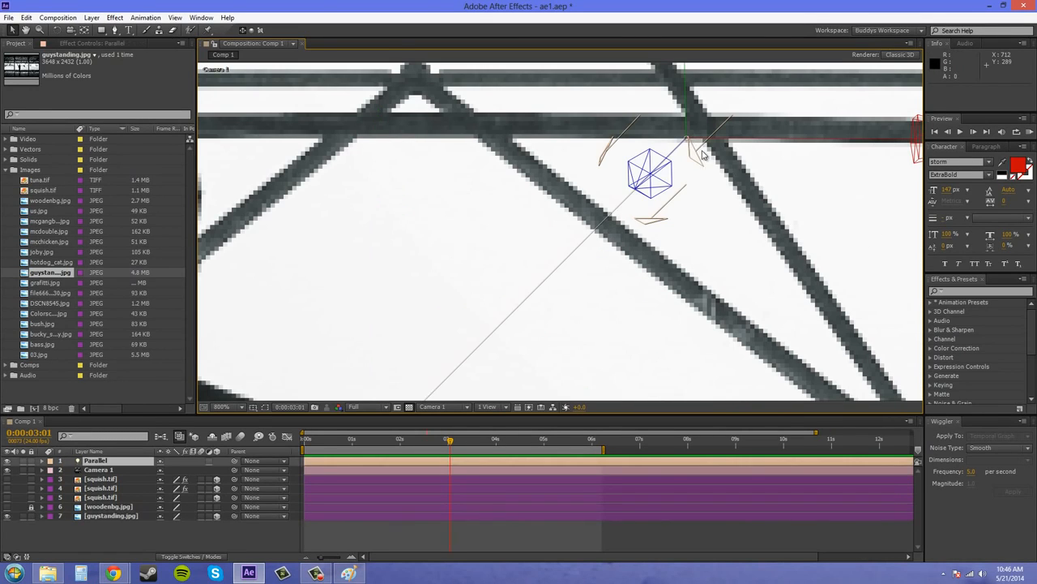
scroll(709, 178, "down", 2)
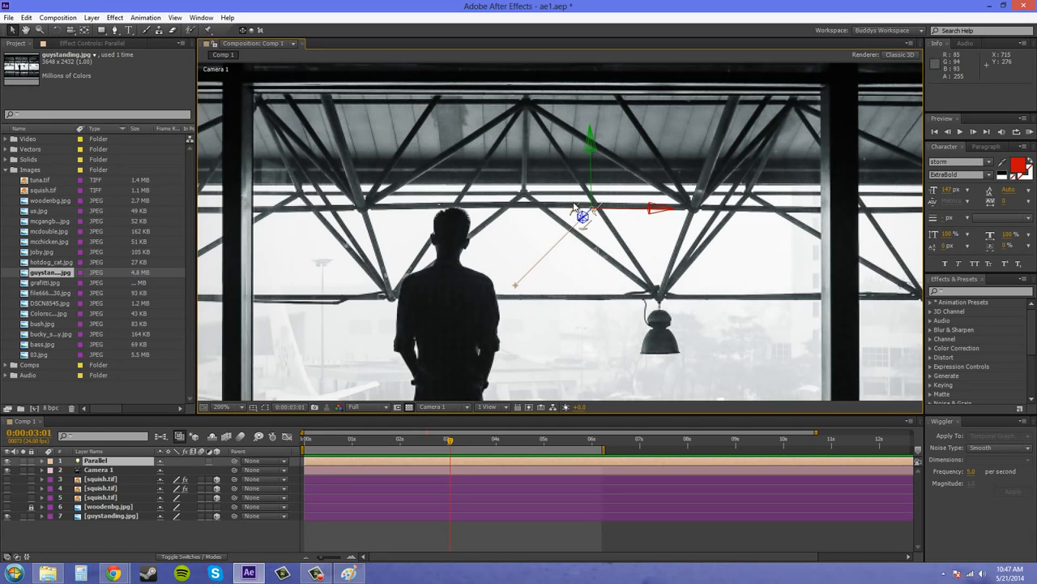
scroll(587, 231, "up", 1)
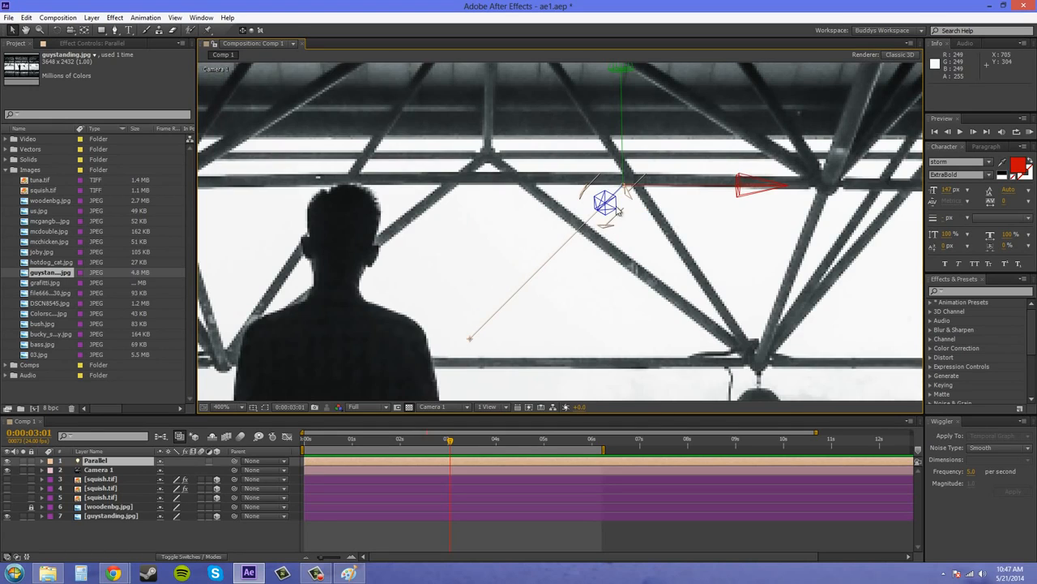
scroll(632, 264, "down", 1)
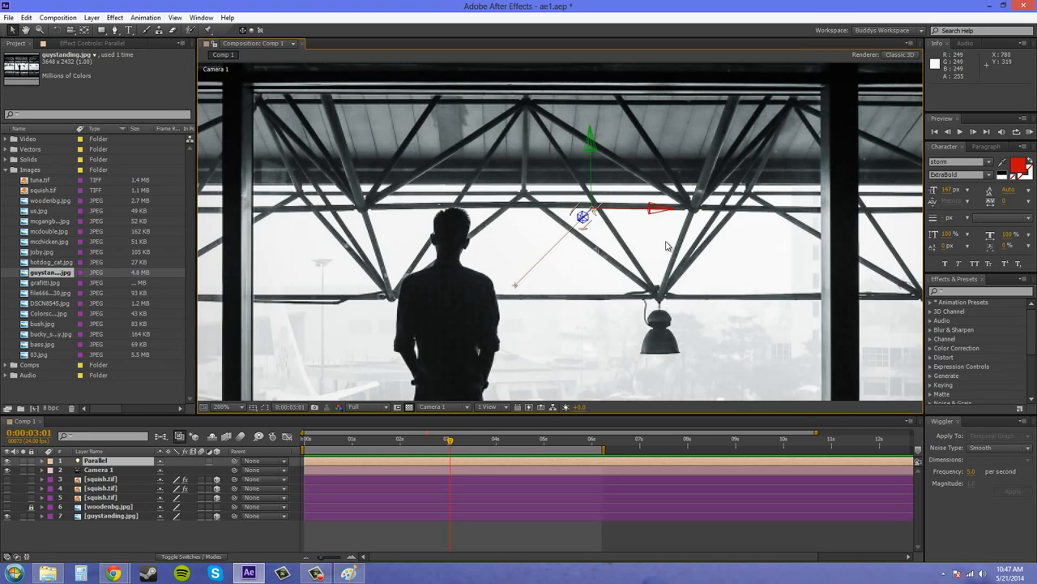
scroll(581, 246, "down", 1)
scroll(578, 251, "down", 1)
scroll(605, 265, "up", 1)
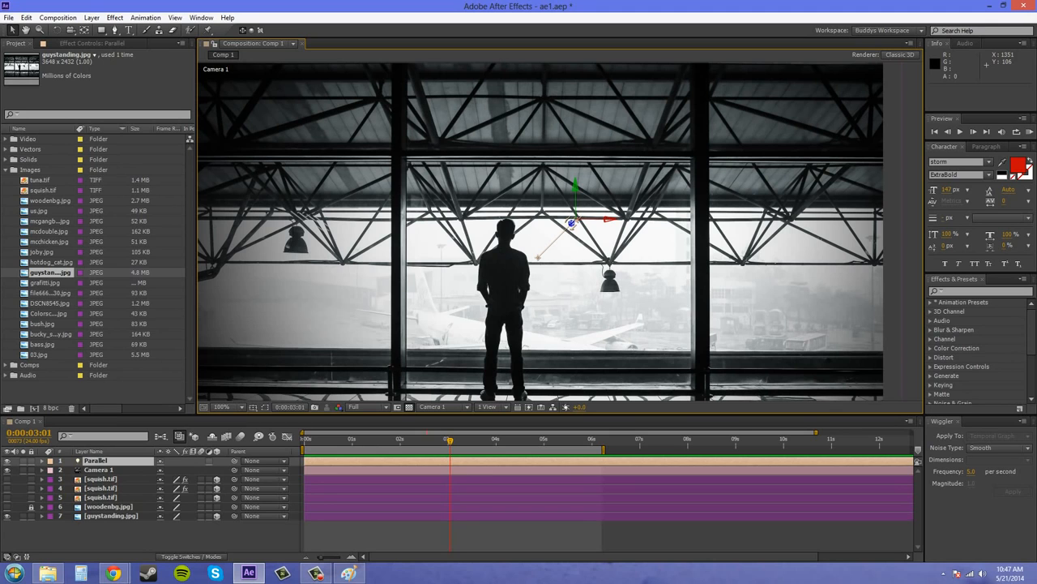
- Switch to the Paint sketch of light types and add "/ point" beside the "ambient" label
mouse_move(1036, 72)
left_mouse_down()
mouse_move(575, 56)
mouse_move(529, 77)
left_mouse_up()
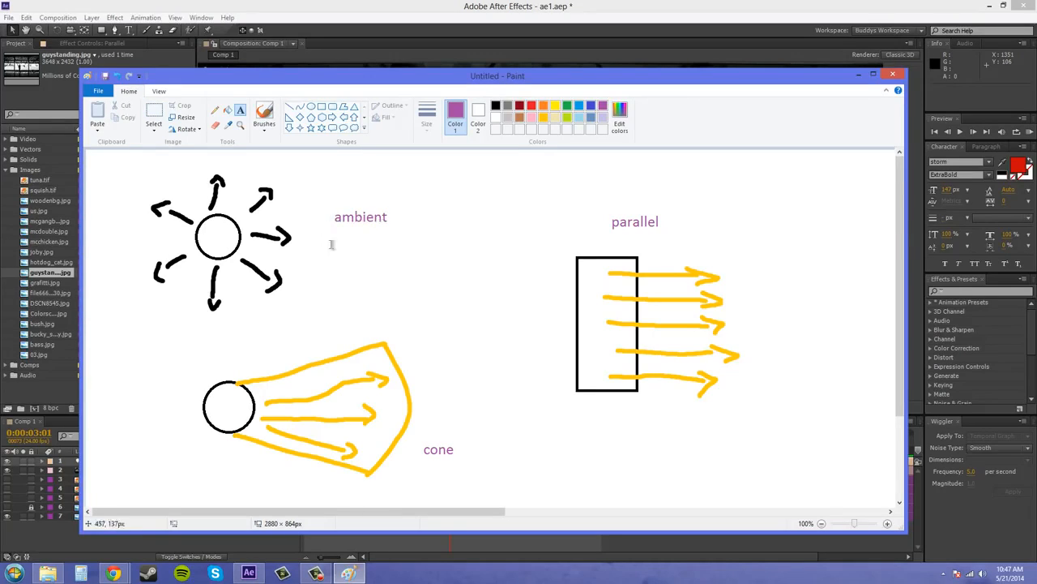
left_click(392, 213)
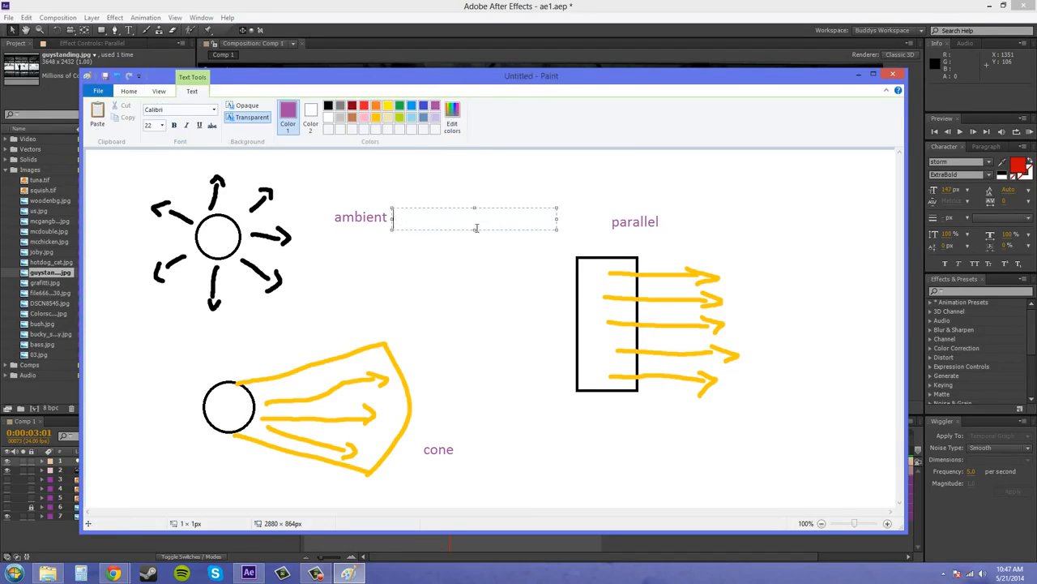
type("/ point")
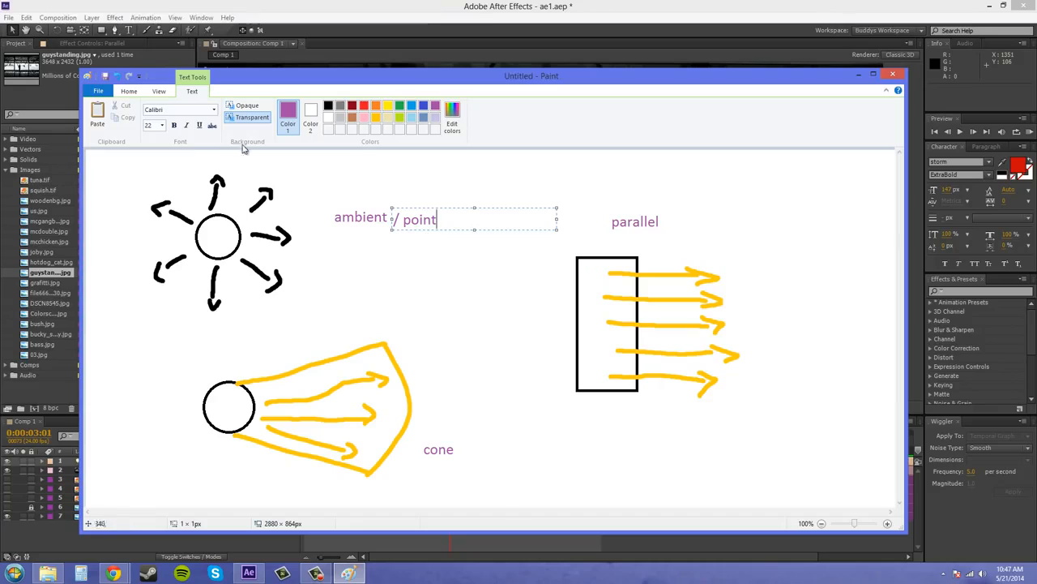
left_click(326, 182)
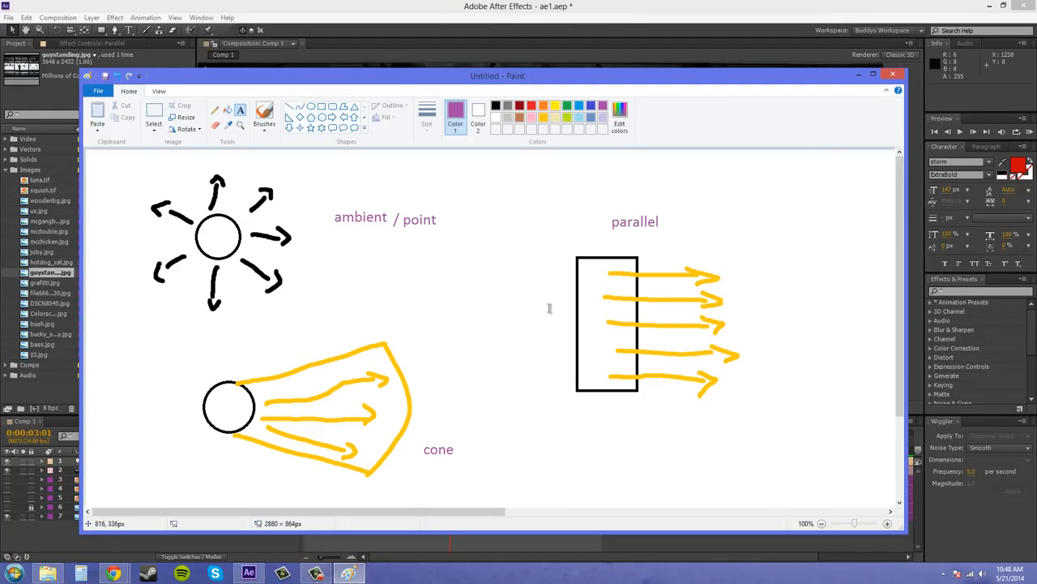
- Add "/ spotlight" beside the "cone" label in the sketch and return to After Effects
left_click(467, 448)
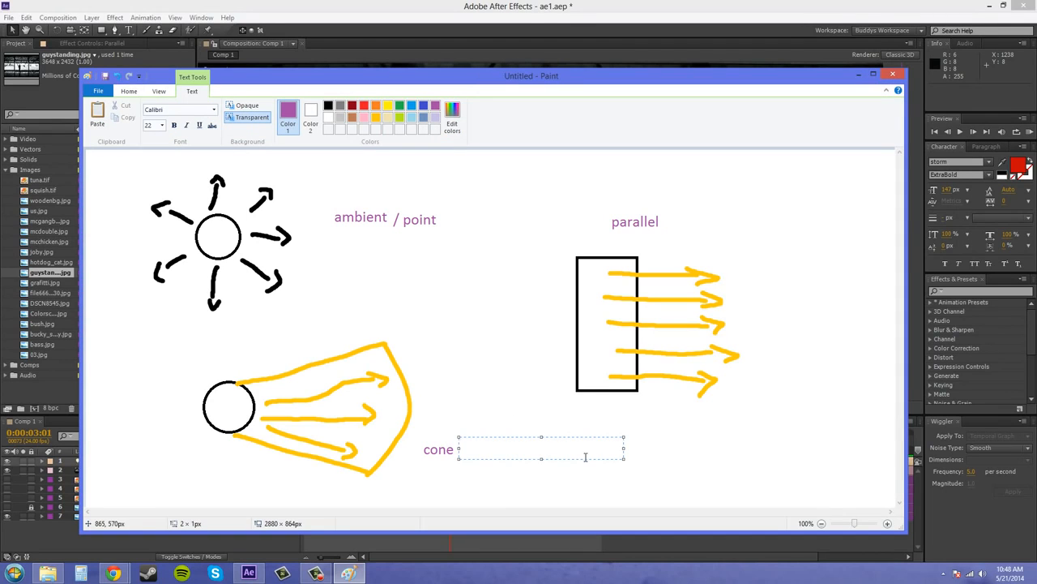
type("/ spotlight")
left_click(647, 459)
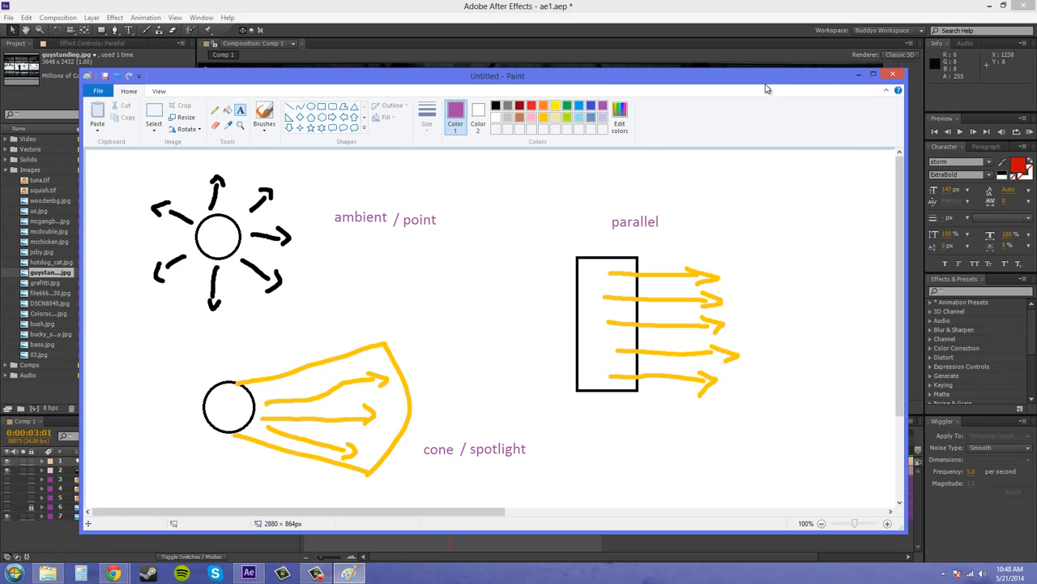
left_click_drag(780, 77, 1036, 81)
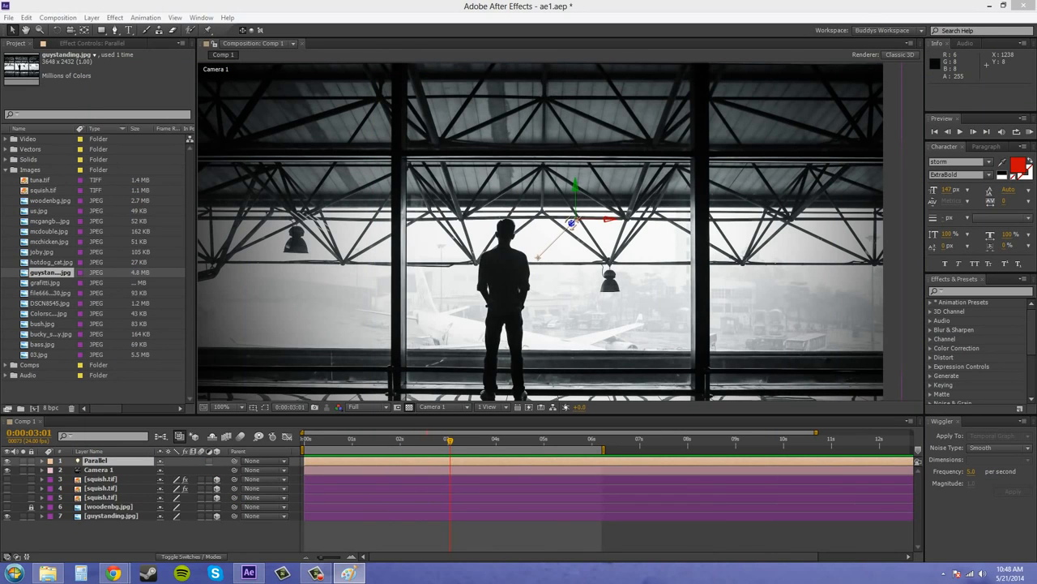
key("alt+Tab")
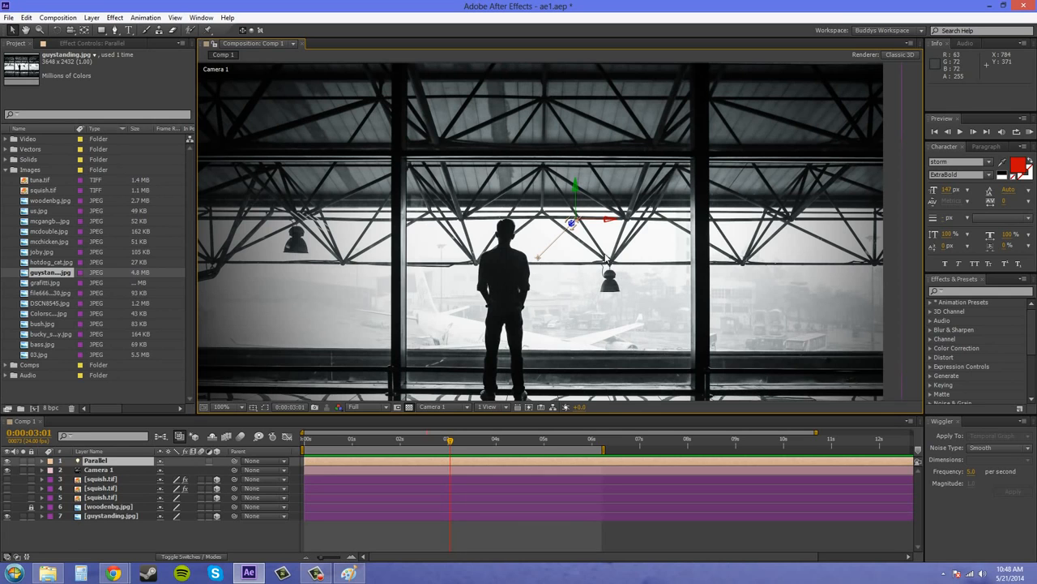
- Reopen the Parallel light's settings and lower its intensity to about 73%
double_click(104, 462)
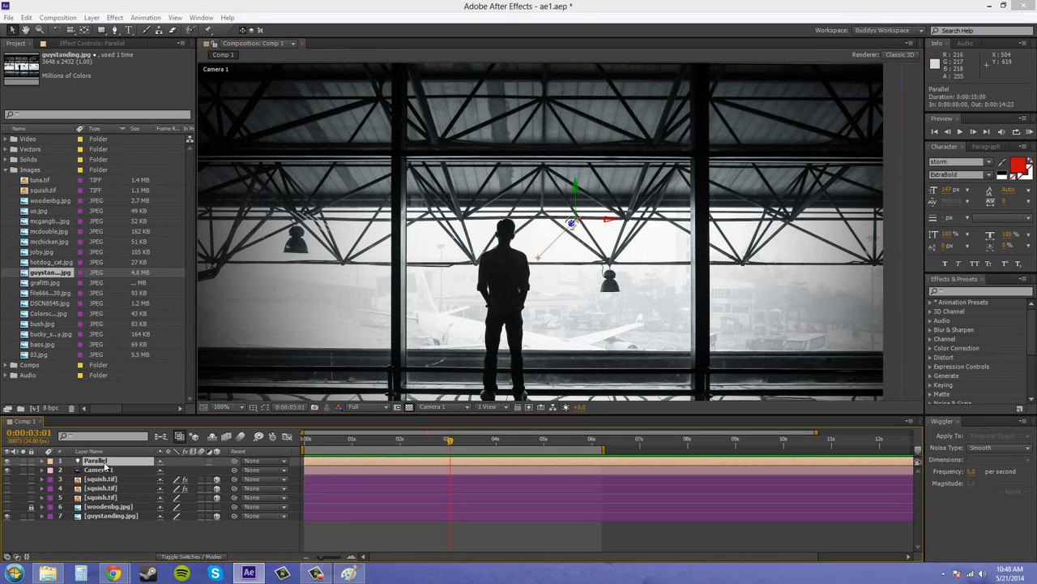
left_click_drag(514, 154, 184, 118)
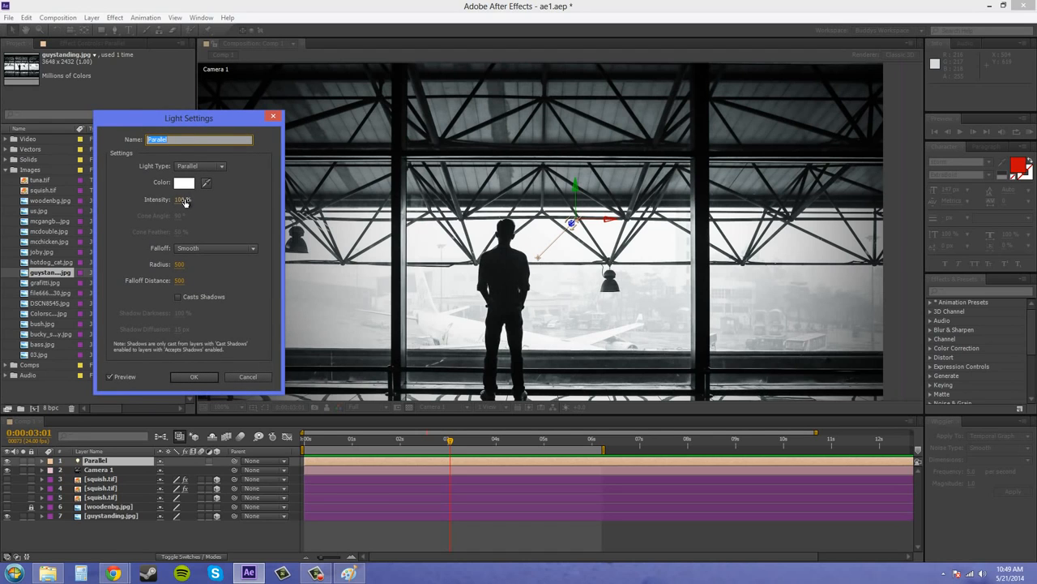
mouse_move(185, 198)
left_mouse_down()
mouse_move(132, 208)
mouse_move(182, 201)
left_mouse_up()
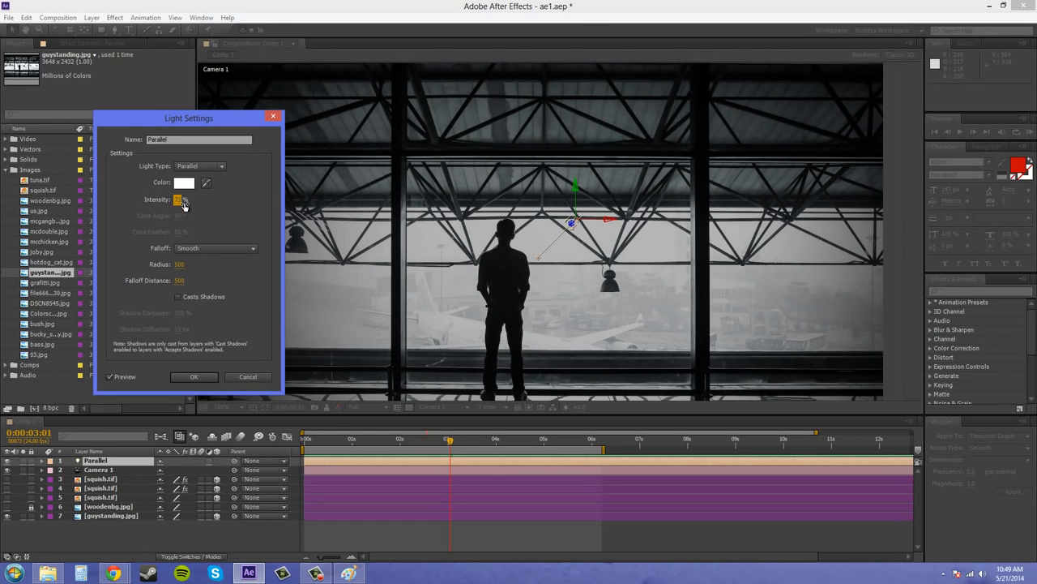
left_click(180, 200)
- Change the Parallel light's colour to a pale yellow-green, F2FFBC
left_click(191, 184)
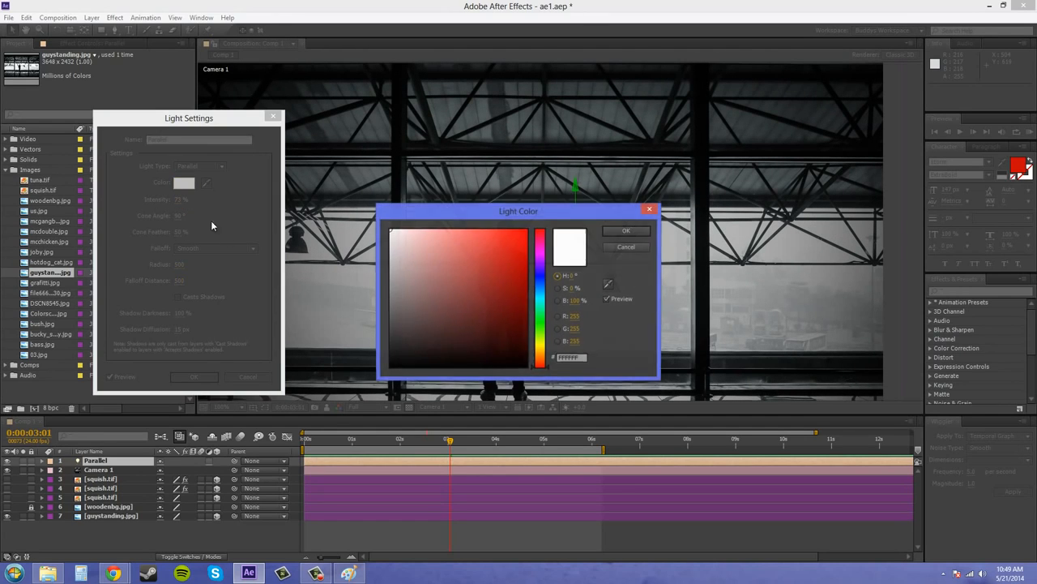
left_click(462, 233)
left_click_drag(461, 233, 425, 231)
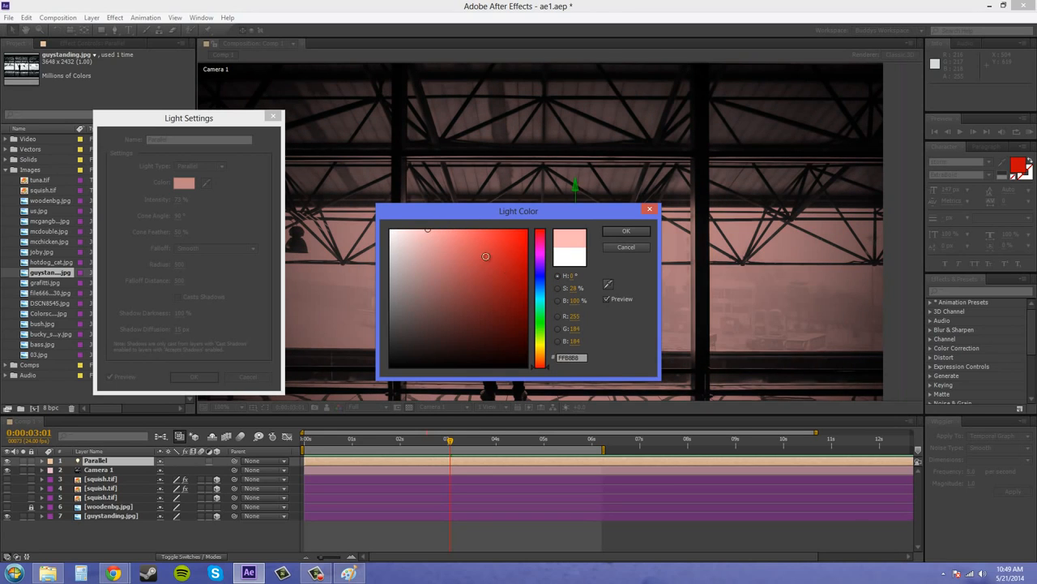
left_click_drag(540, 354, 543, 342)
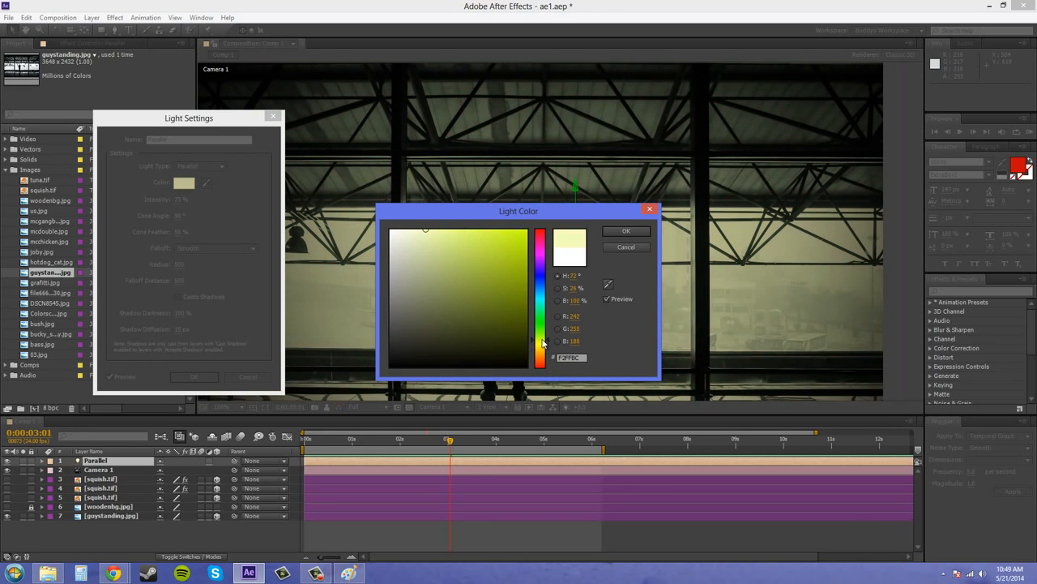
left_click(623, 232)
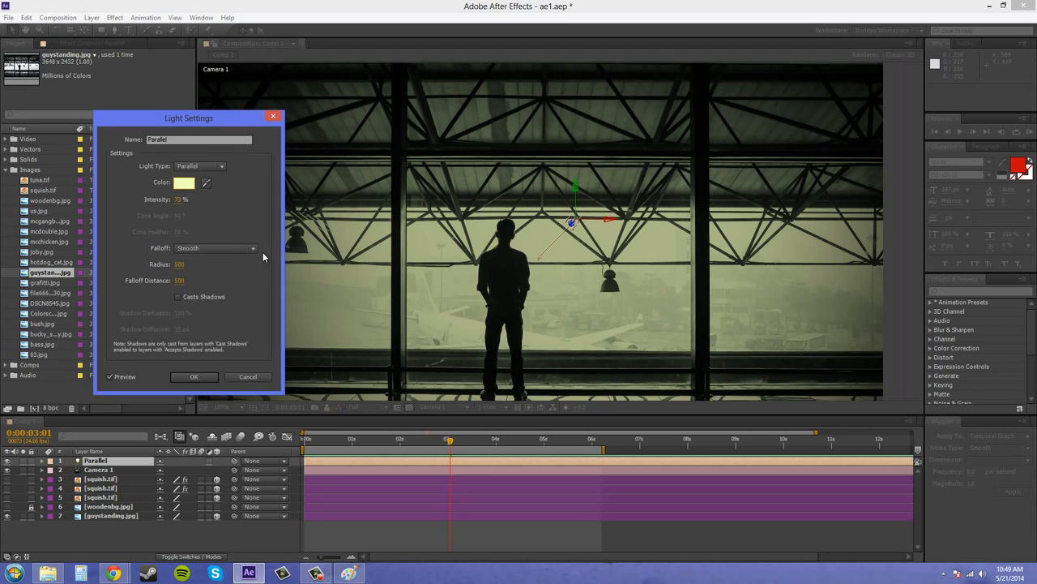
- Keep the Parallel light's falloff on Smooth and set its radius to about 210 and falloff distance to about 594
left_click(207, 247)
left_click(209, 249)
left_click(179, 265)
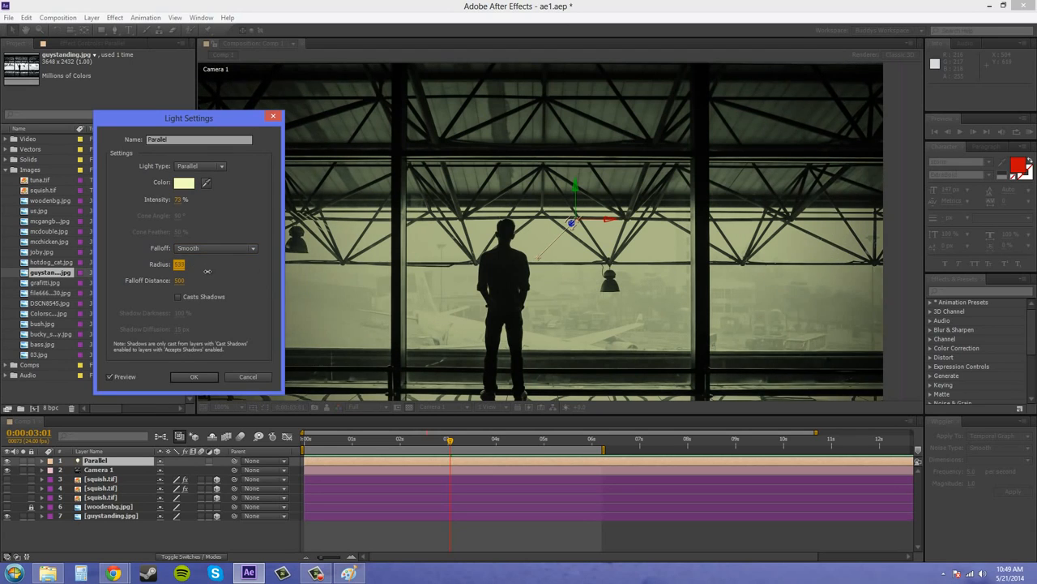
left_click_drag(174, 272, 32, 274)
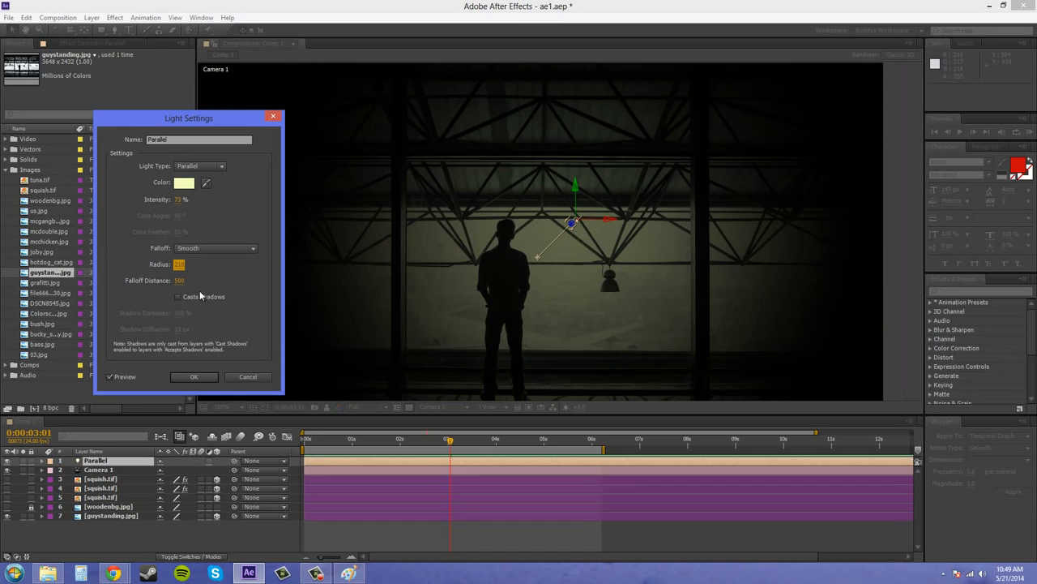
left_click_drag(179, 281, 233, 283)
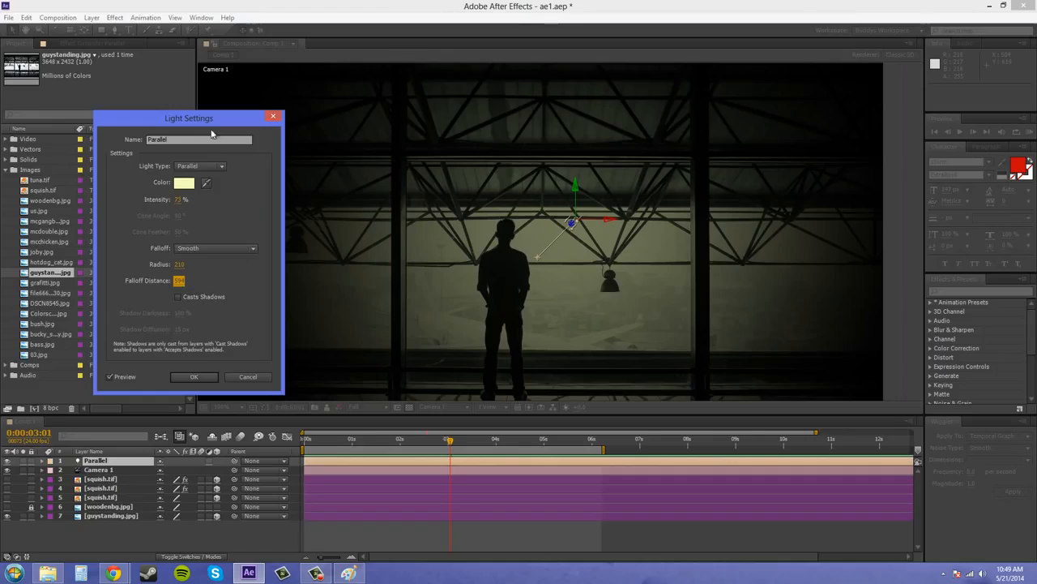
left_click_drag(209, 119, 114, 208)
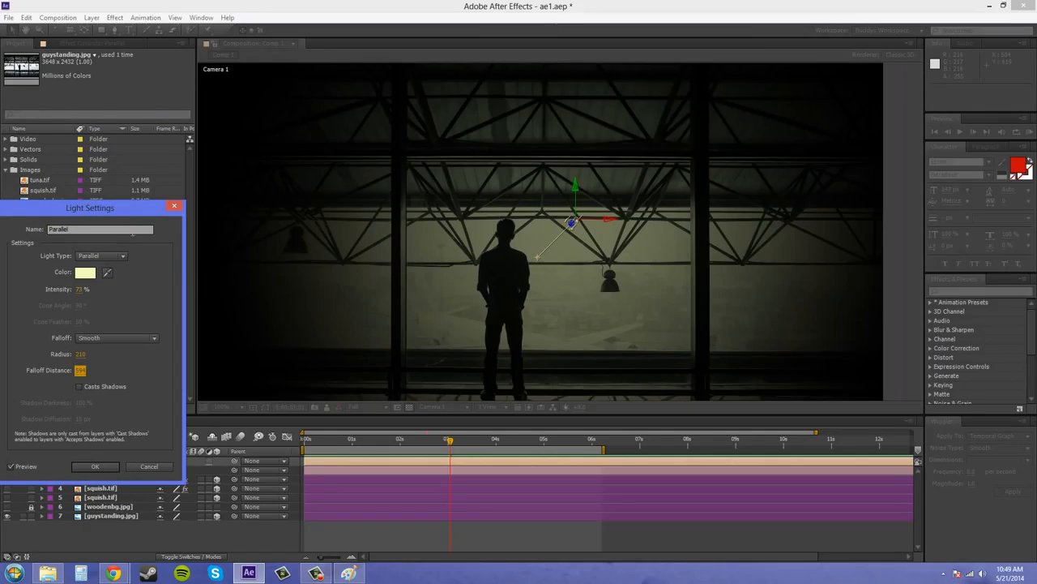
left_click_drag(115, 208, 162, 161)
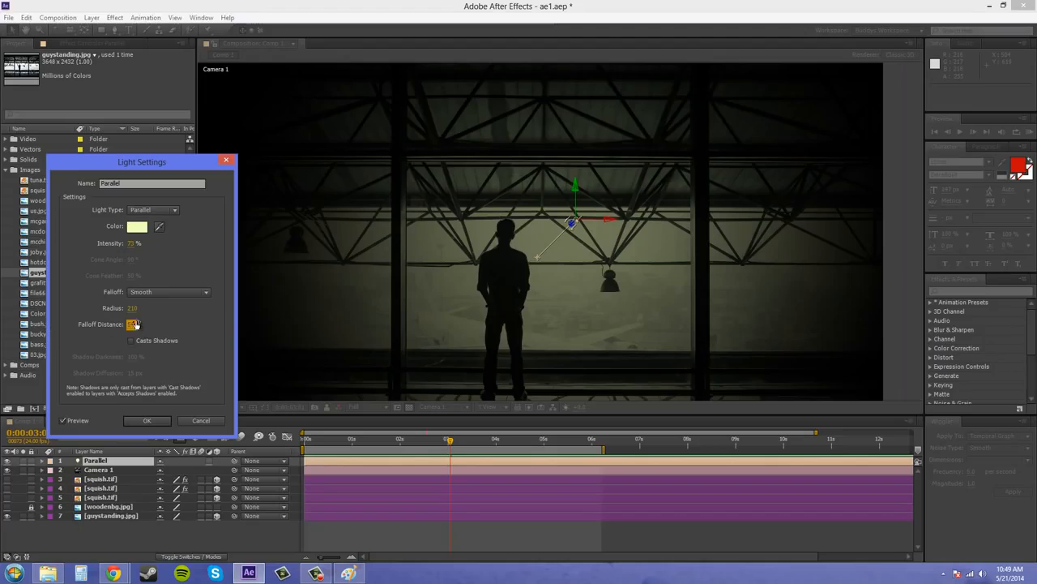
- Set both the falloff distance and the radius of the Parallel light to 500
left_click(136, 323)
type("500")
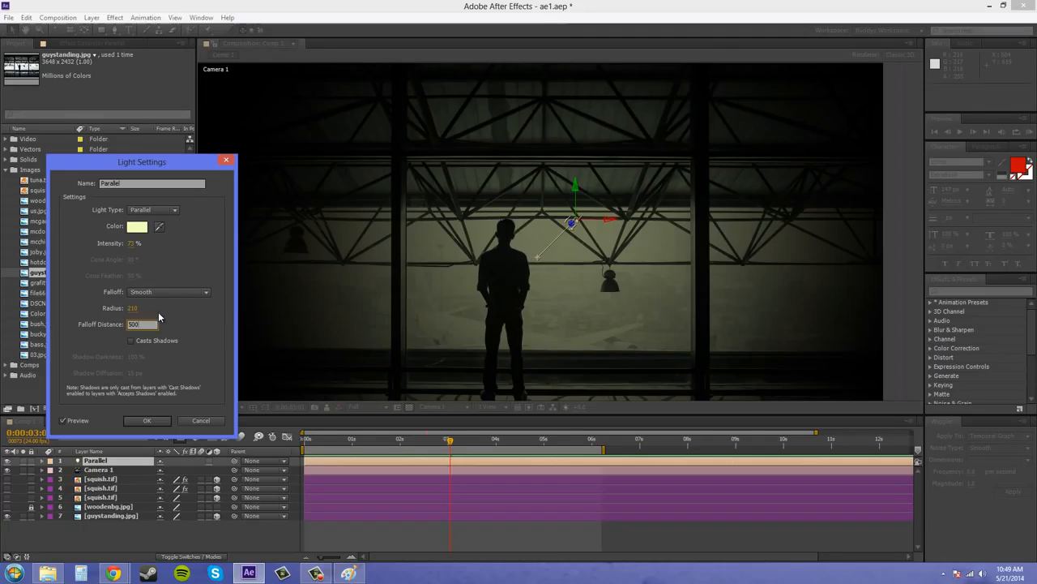
left_click(134, 308)
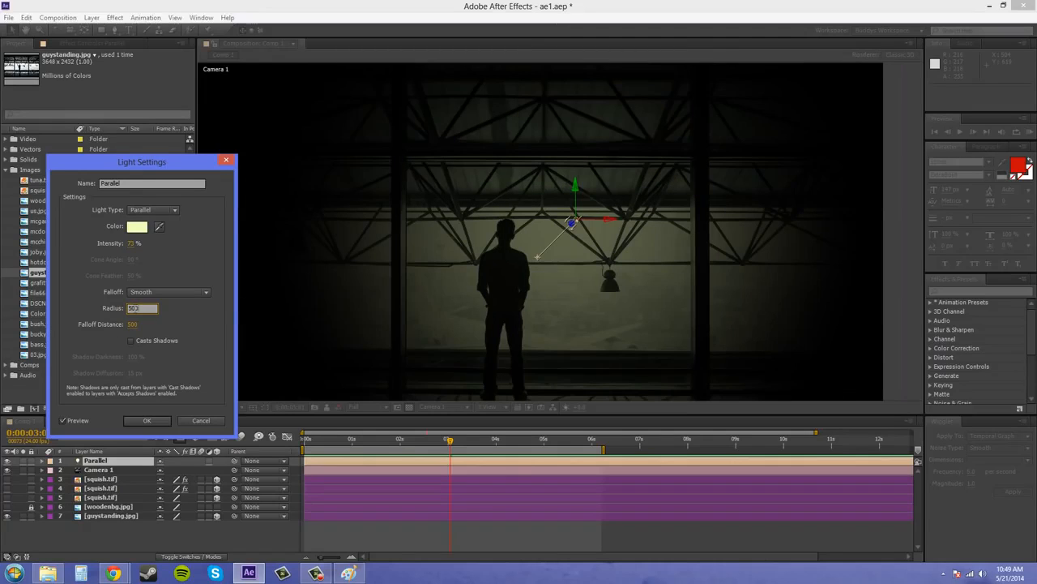
type("500")
key("Return")
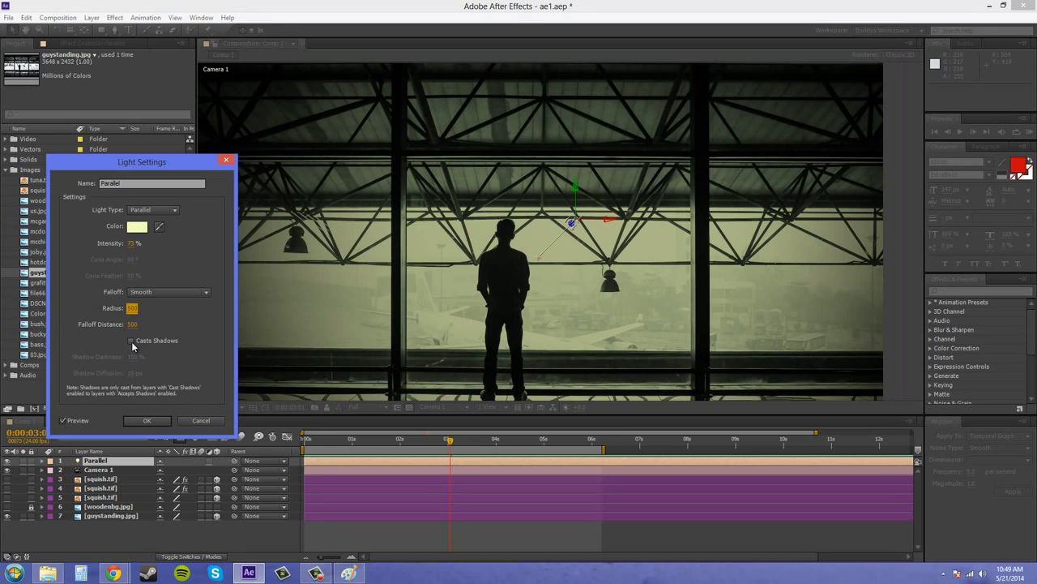
- Enable shadow casting for the Parallel light and apply the light settings
left_click_drag(138, 149, 124, 108)
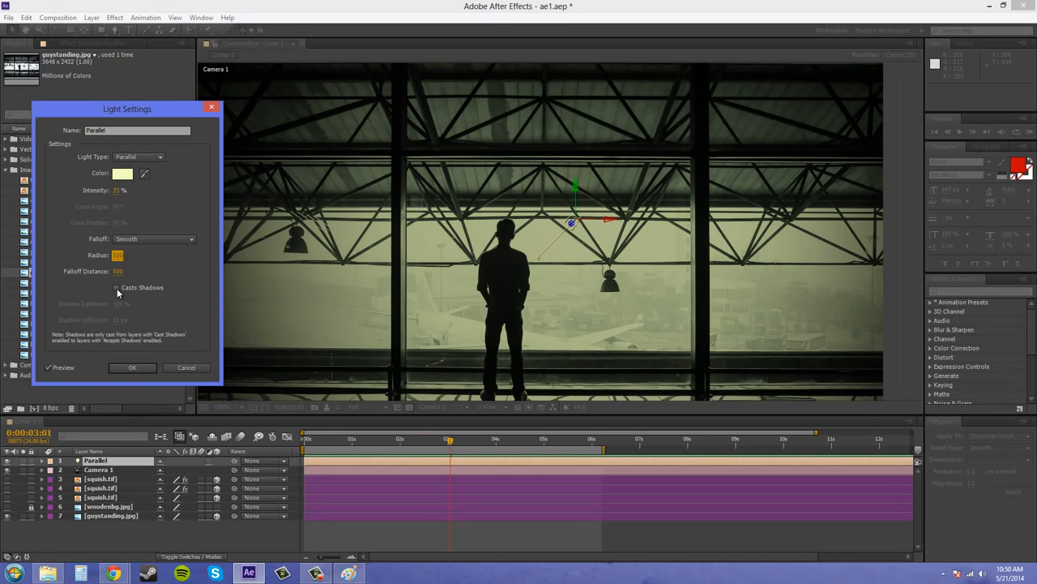
left_click(116, 288)
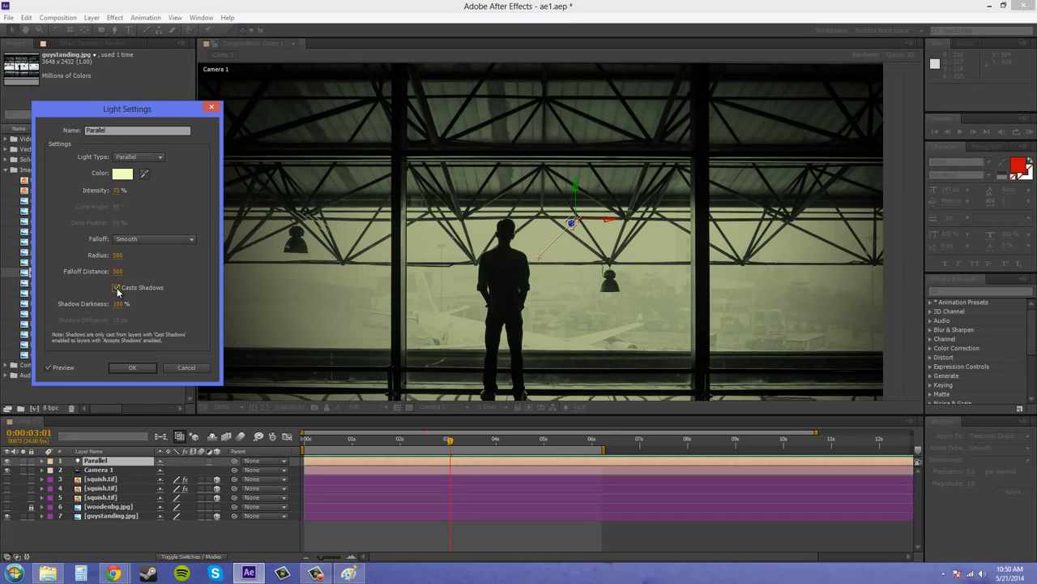
left_click(134, 369)
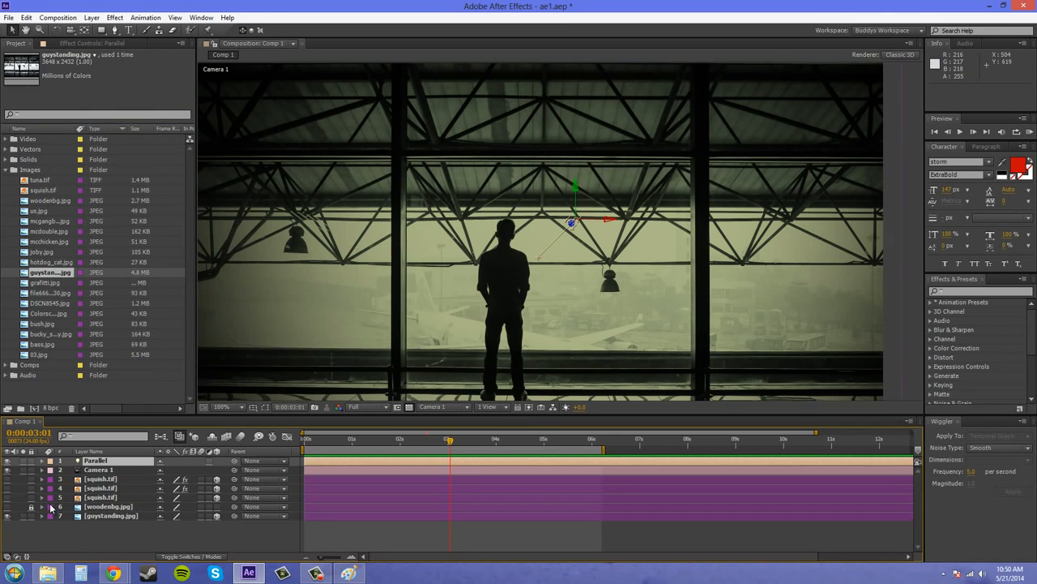
- Make the lowest squish.tif layer (layer 5) visible and switch the composition to the Top view
left_click(7, 498)
scroll(478, 290, "down", 2)
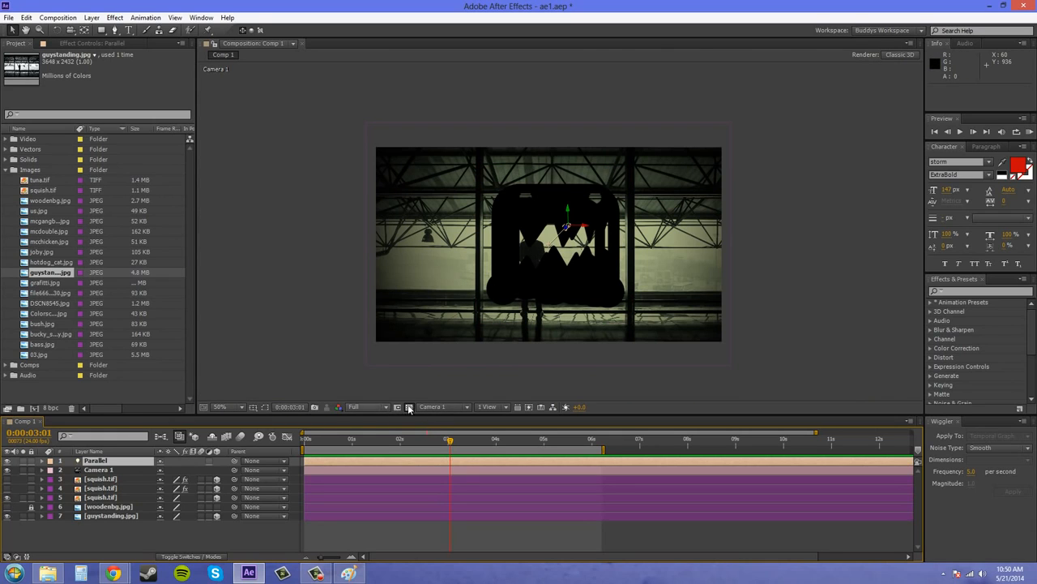
left_click(377, 407)
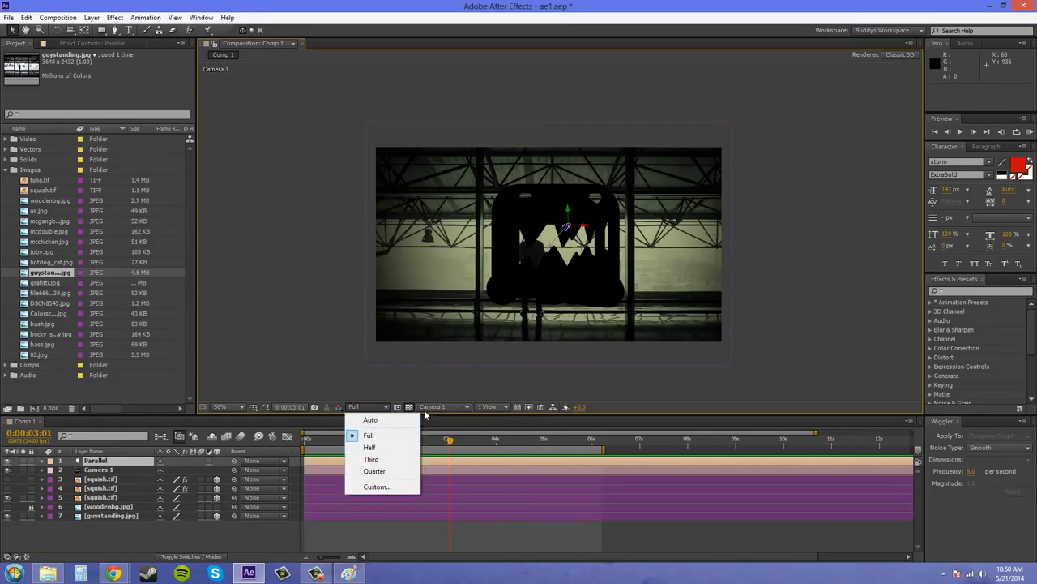
left_click(425, 408)
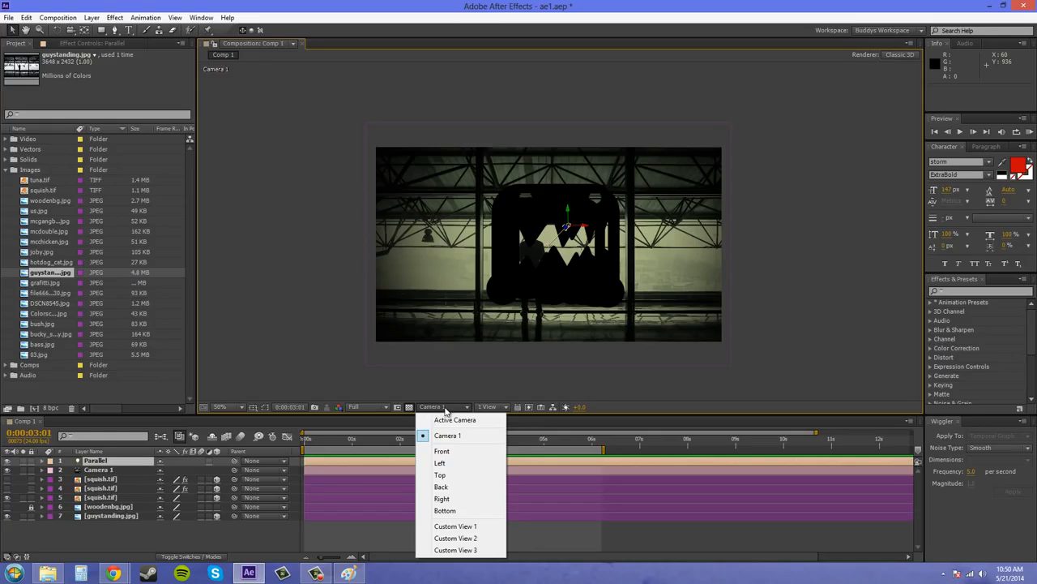
left_click(440, 474)
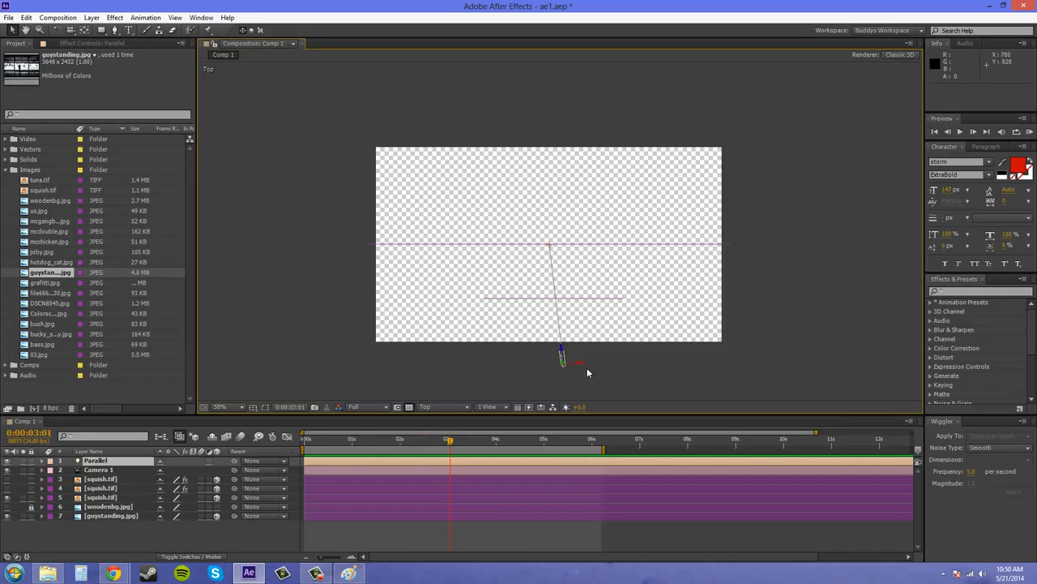
- Reveal the material options of the guystanding.jpg layer and return the composition view to Camera 1
left_click(98, 516)
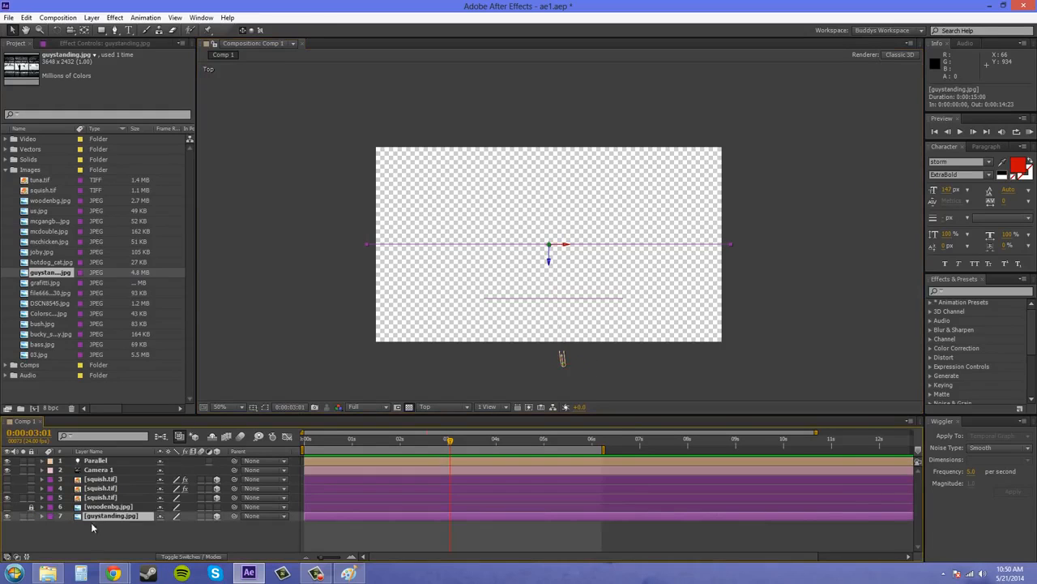
left_click(42, 515)
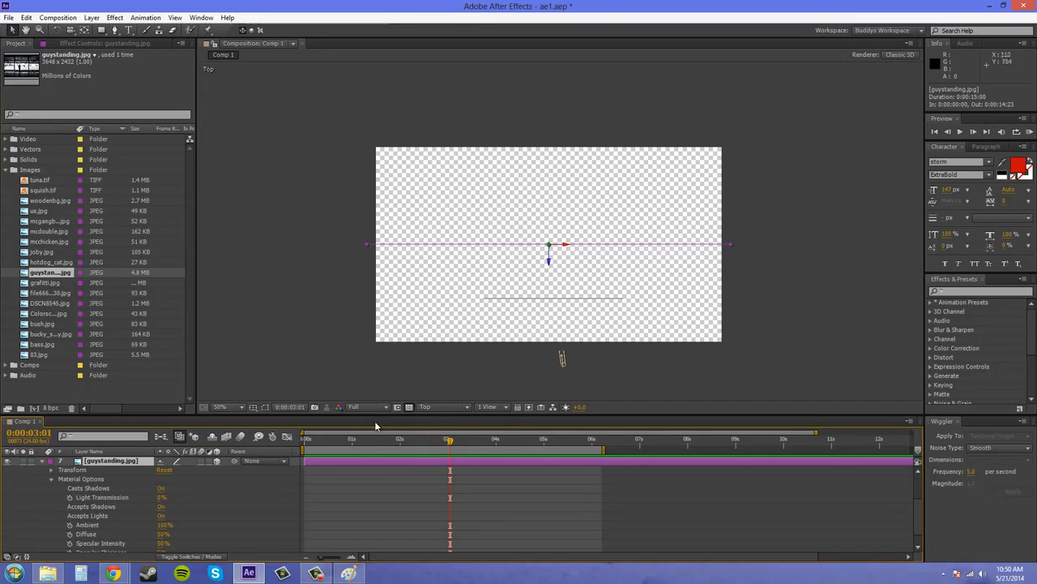
left_click(438, 406)
left_click(444, 436)
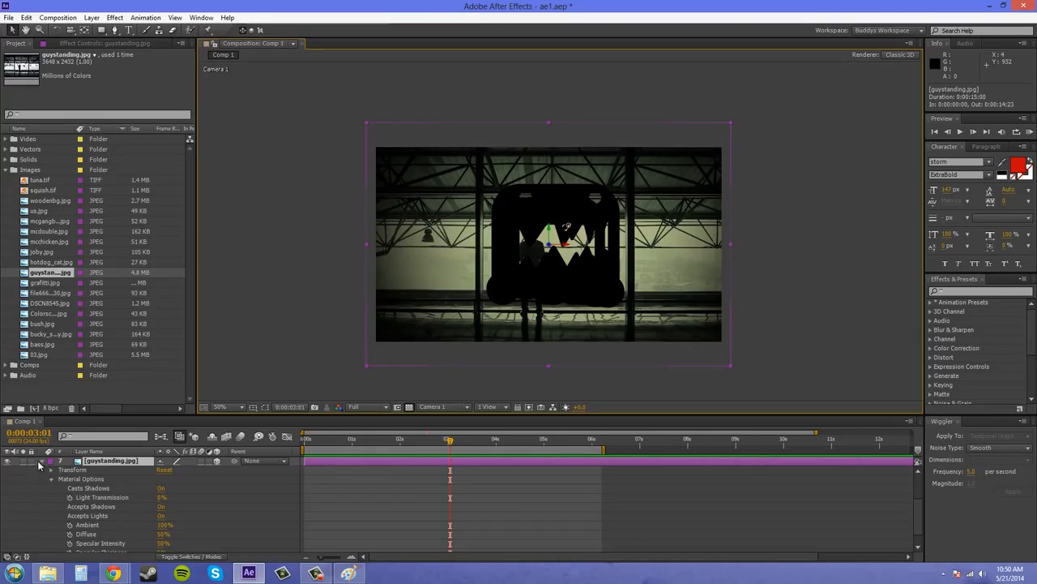
- Collapse the material options of guystanding.jpg and reveal those of the squish.tif layer 5
left_click(53, 481)
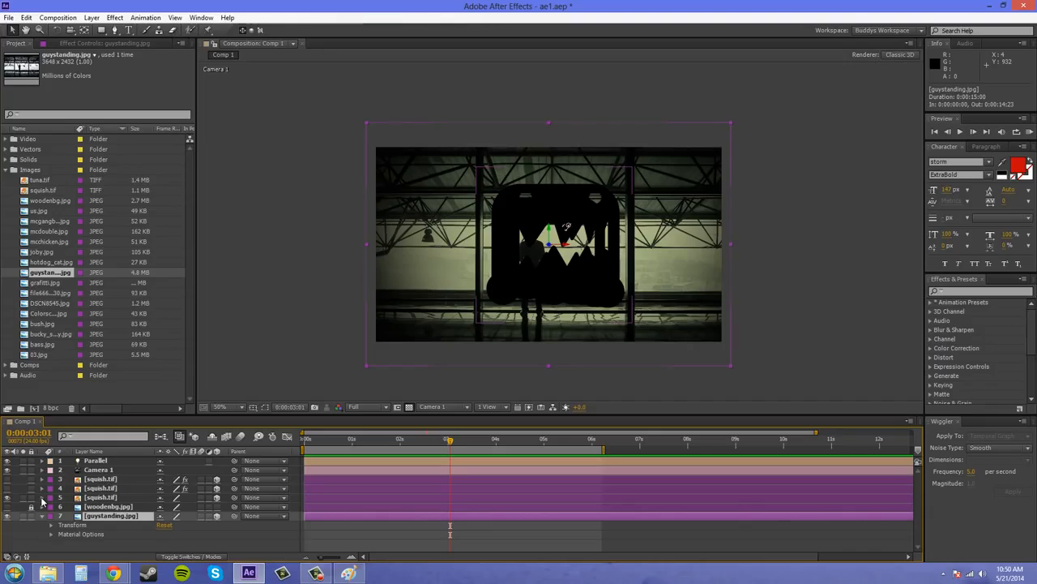
left_click(42, 497)
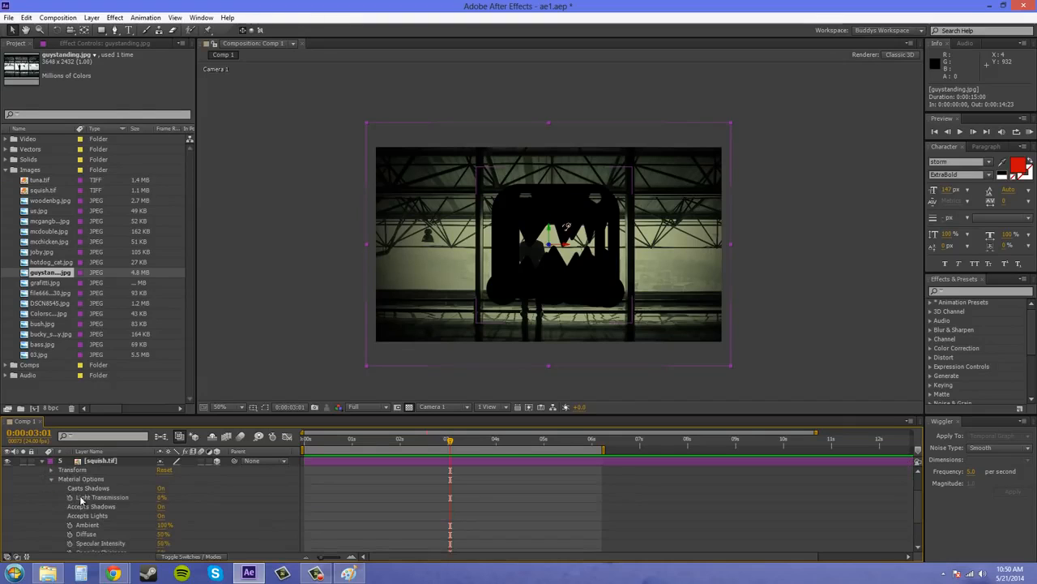